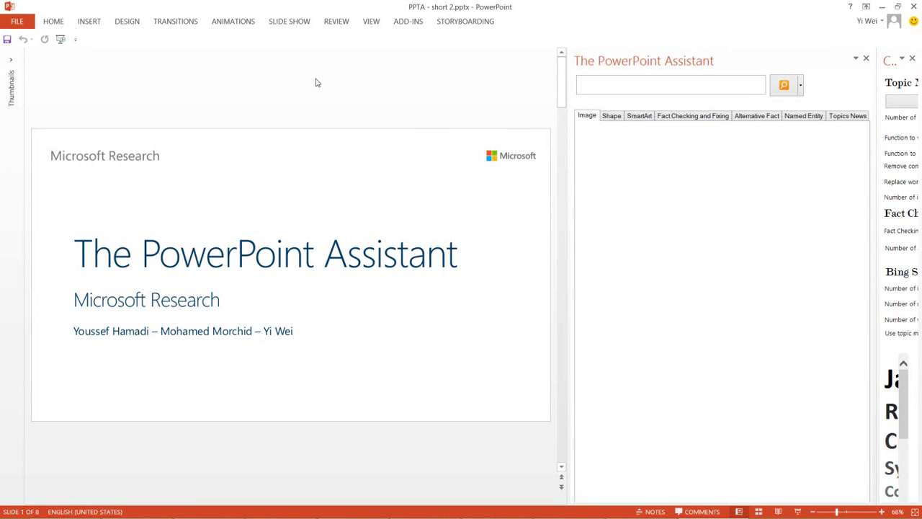
Scroll down from the title slide to slide 2, 'Mission Statement'
scroll(315, 83, "down", 1)
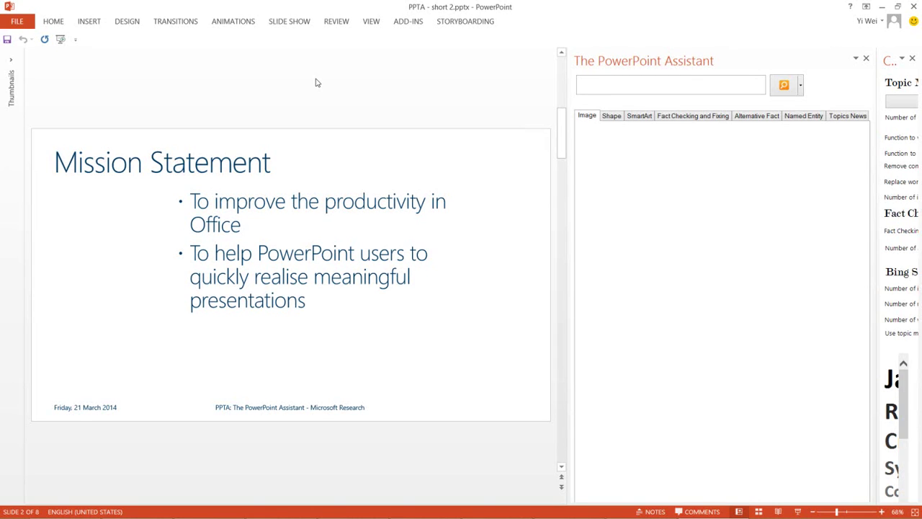
Place the suggested rising-chart image in the slide's bottom-right corner, then go to slide 3
left_click(791, 88)
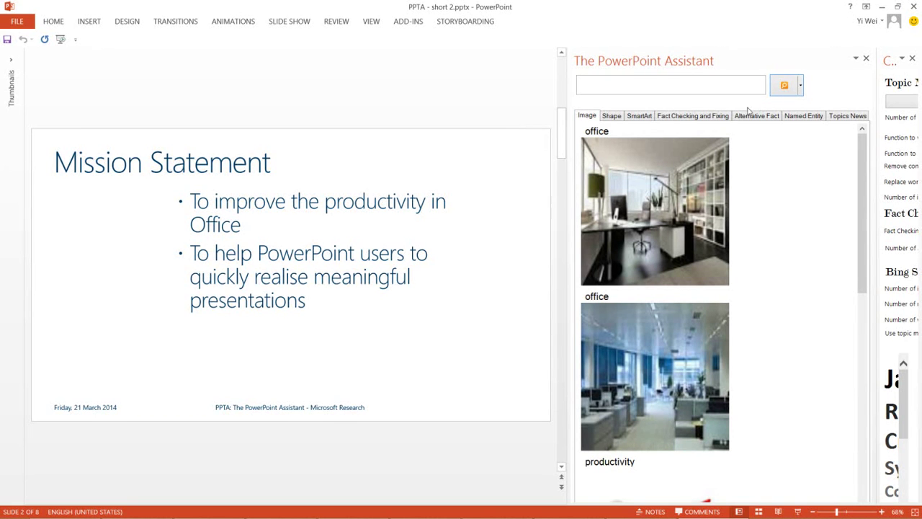
scroll(861, 224, "down", 1)
scroll(856, 237, "down", 3)
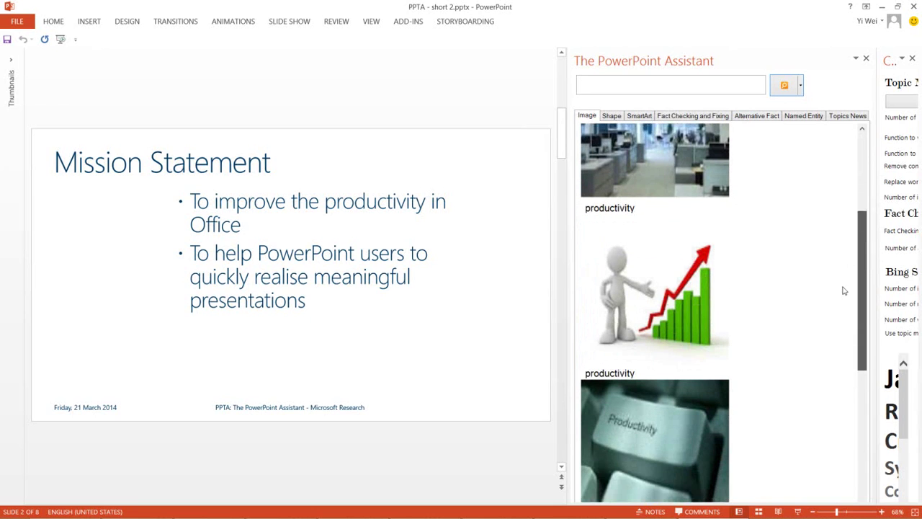
left_click_drag(423, 262, 392, 270)
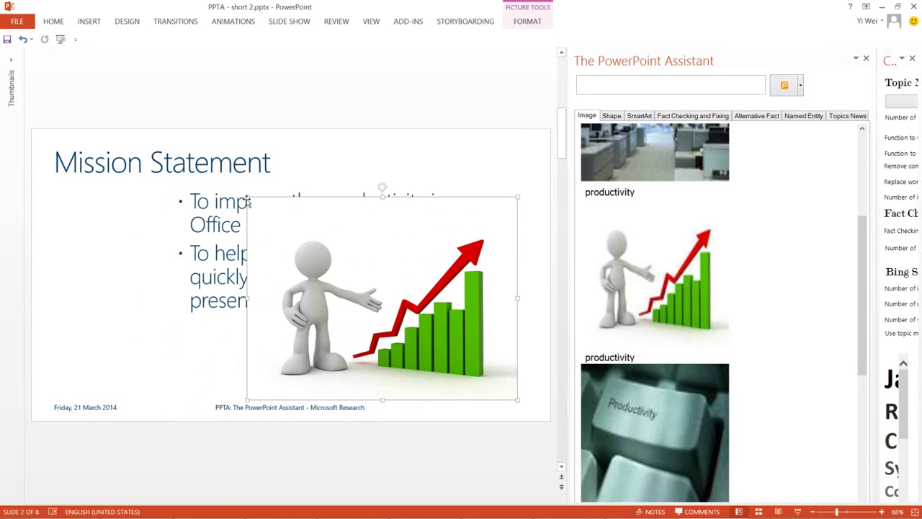
left_click_drag(246, 195, 412, 308)
left_click(314, 90)
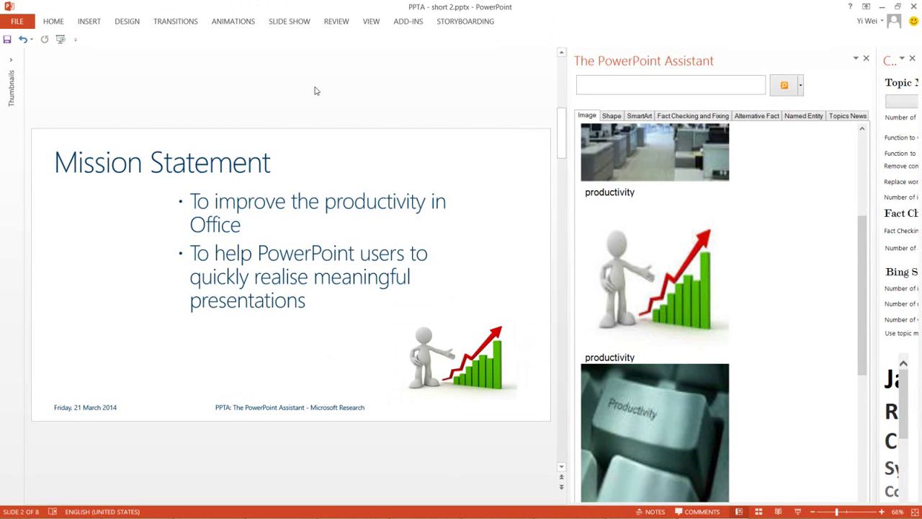
scroll(314, 91, "down", 1)
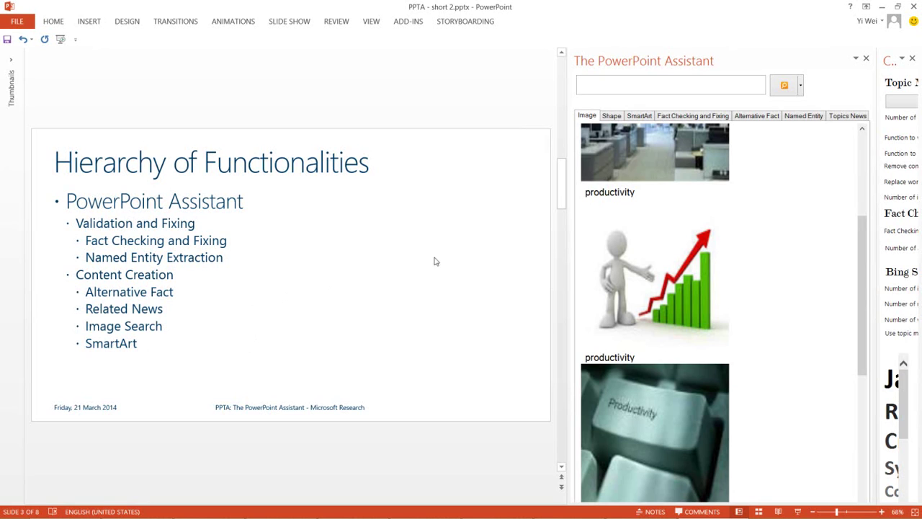
Convert the bullet list into the first suggested Hierarchy SmartArt layout, then advance to slide 4
left_click(640, 116)
left_click(611, 202)
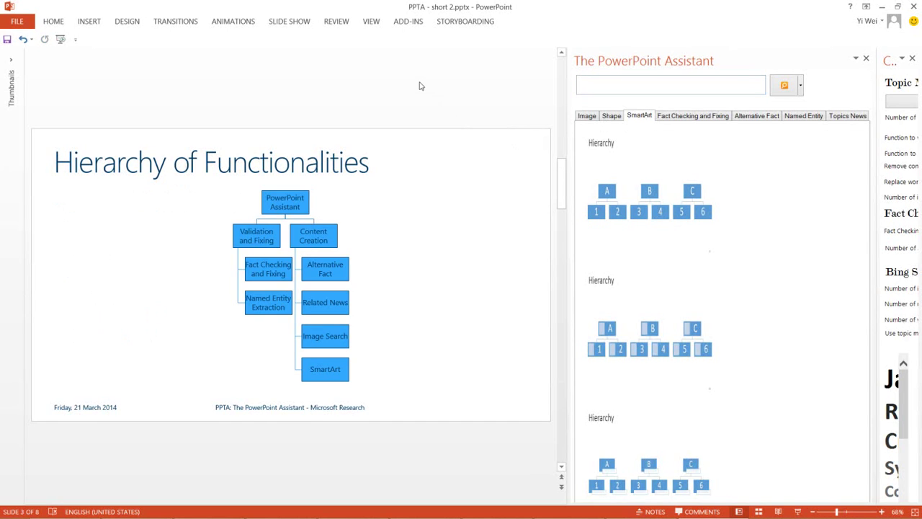
key("ctrl+z")
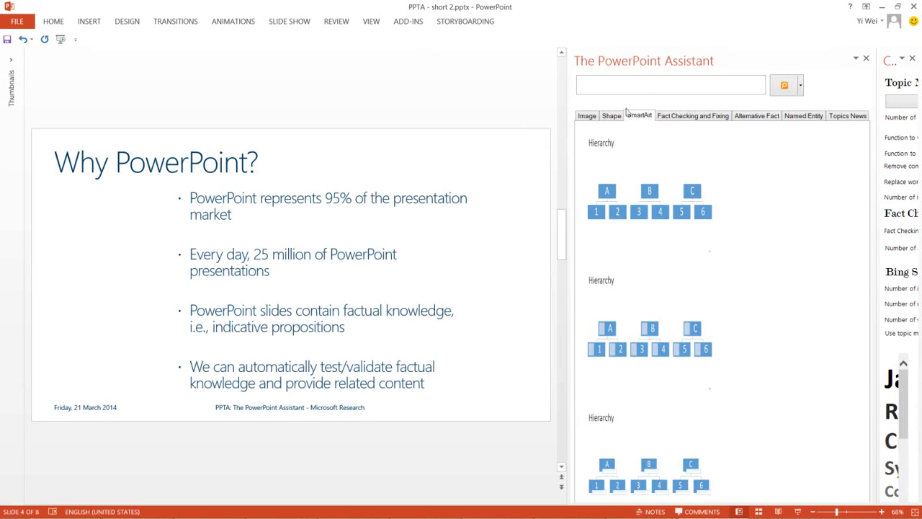
Fact-check the slide, change 25 million daily presentations to 30, re-check, then go to slide 5
left_click(681, 116)
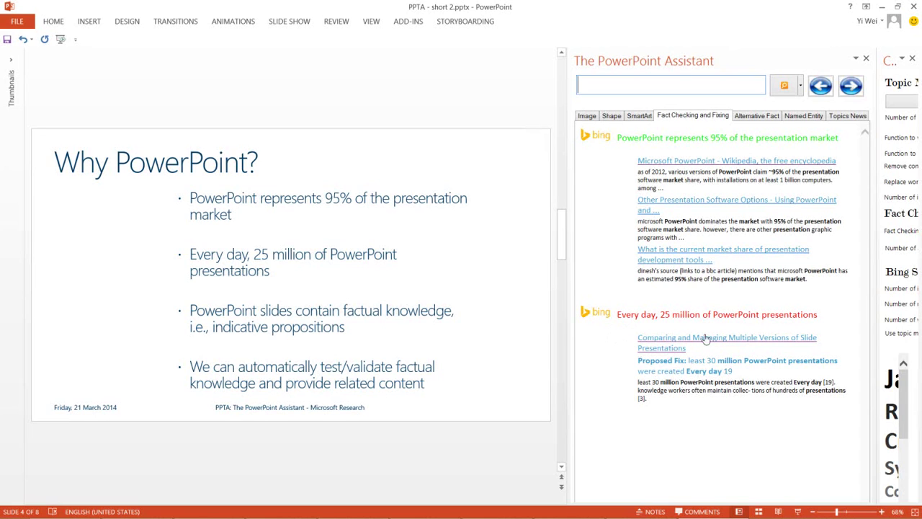
left_click(267, 255)
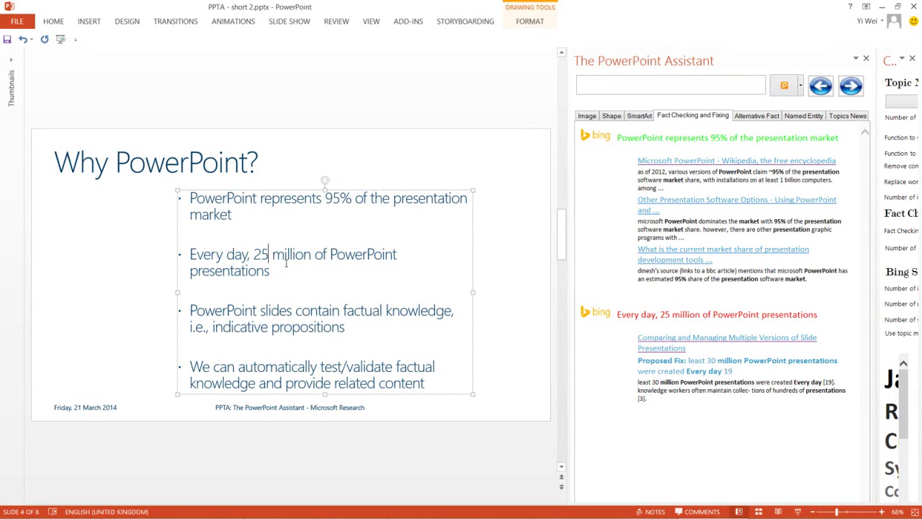
key("BackSpace")
key("BackSpace")
type("30")
left_click(783, 90)
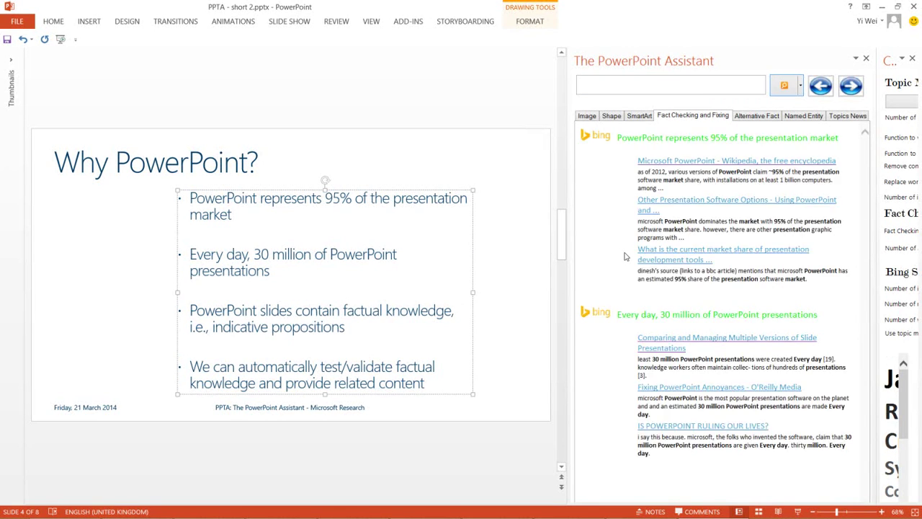
left_click(497, 104)
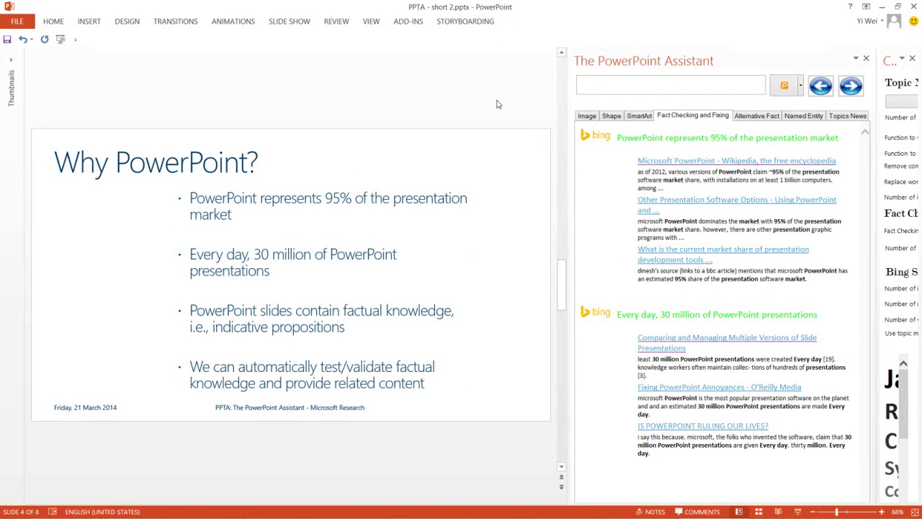
scroll(496, 104, "down", 2)
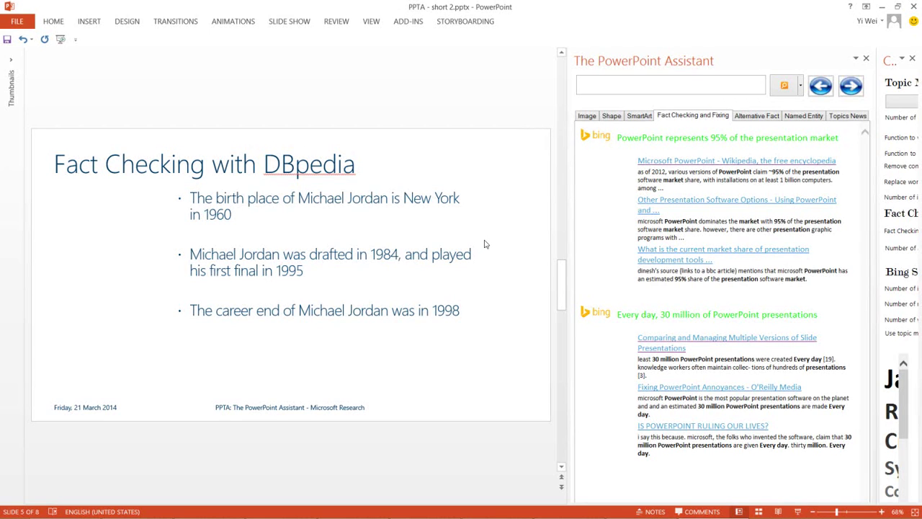
Review the infoboxes for Michael Jordan and the State of New York, then show DBpedia fact-check results
left_click(809, 115)
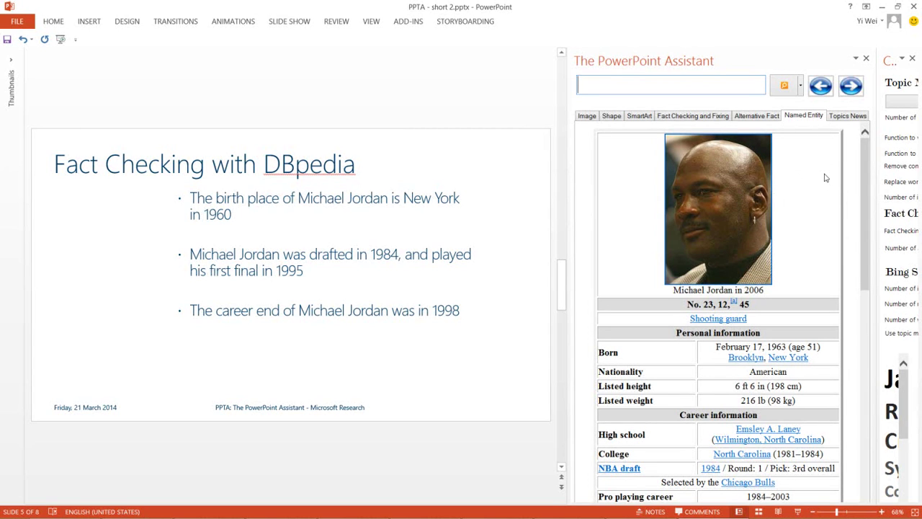
left_click_drag(868, 163, 852, 411)
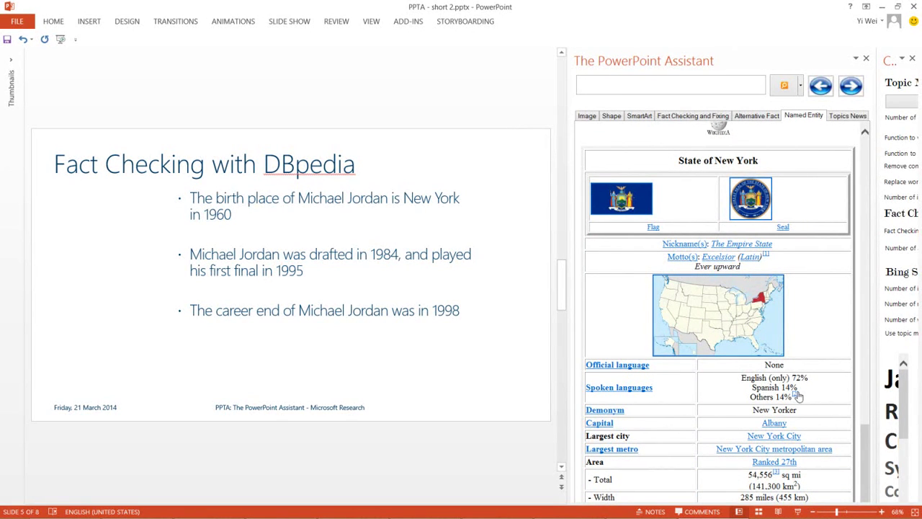
left_click(691, 119)
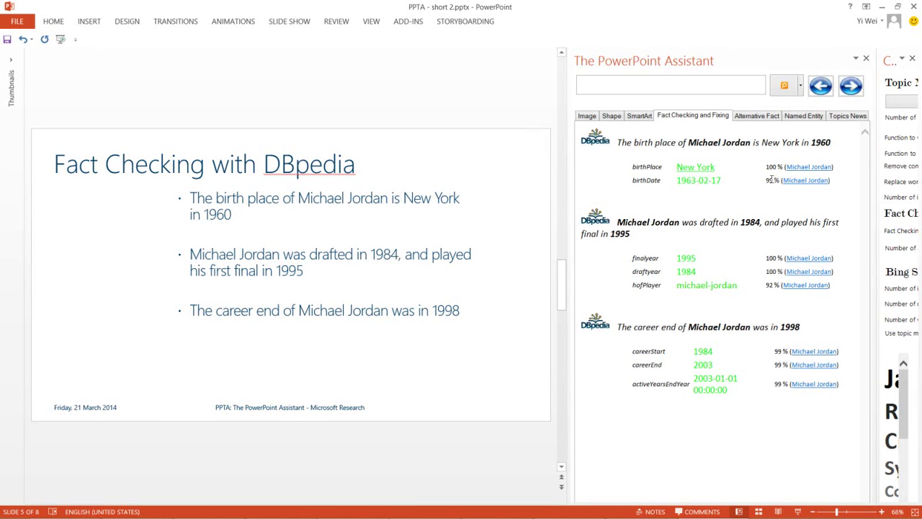
Change the birth year 1960 to 1963, confirm 100% confidence on re-check, then go to slide 6
left_click_drag(774, 180, 675, 181)
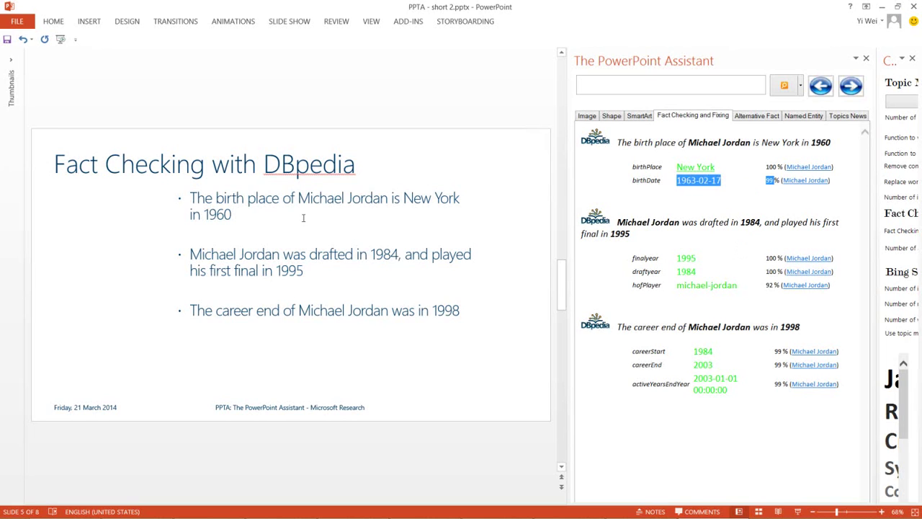
left_click(242, 213)
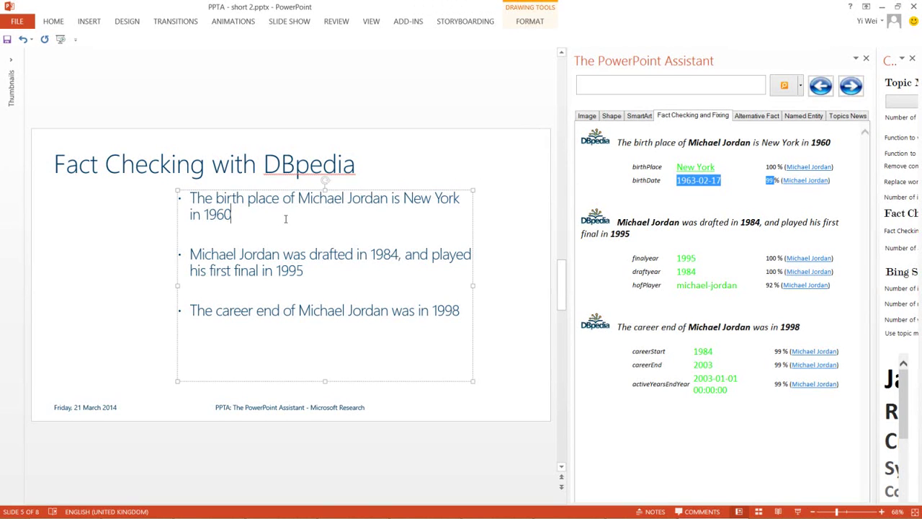
key("BackSpace")
type("3")
left_click(783, 95)
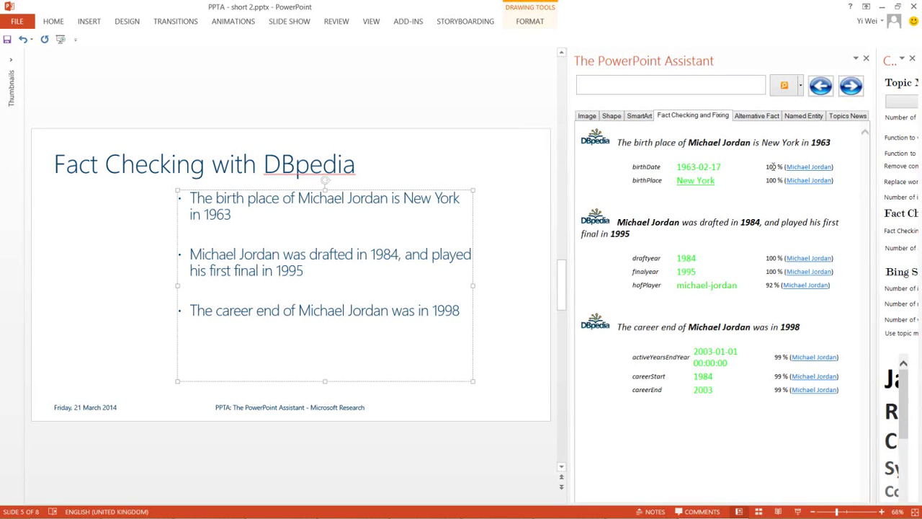
double_click(771, 166)
left_click(289, 83)
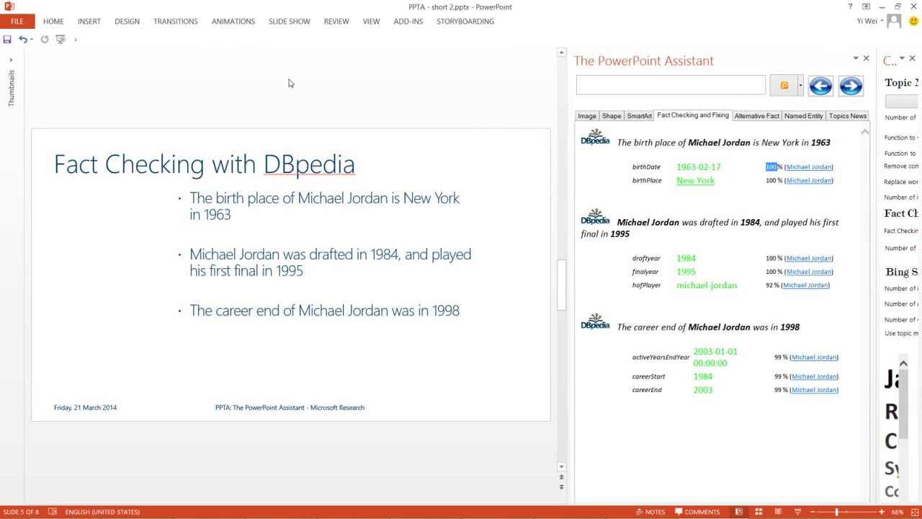
scroll(288, 83, "down", 2)
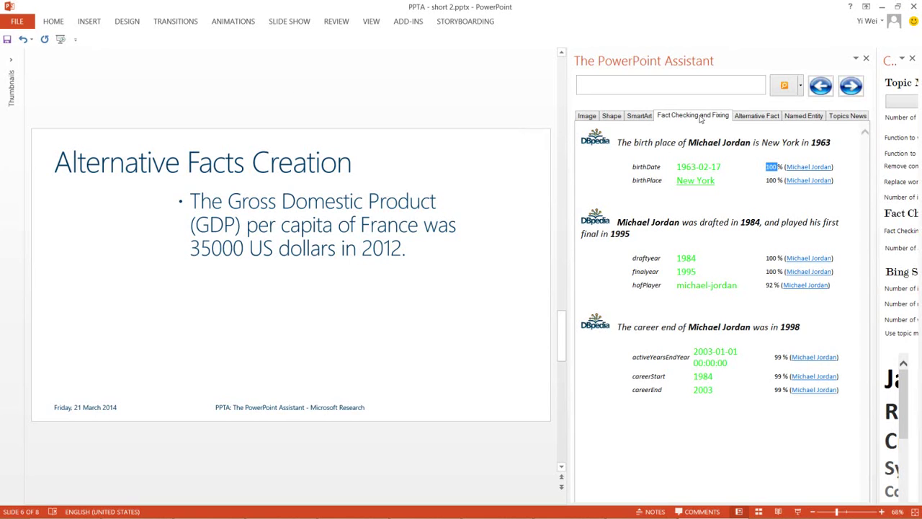
Fact-check France's 35000 US dollar 2012 GDP per capita claim, view its alternative values, then go to slide 7
left_click(783, 85)
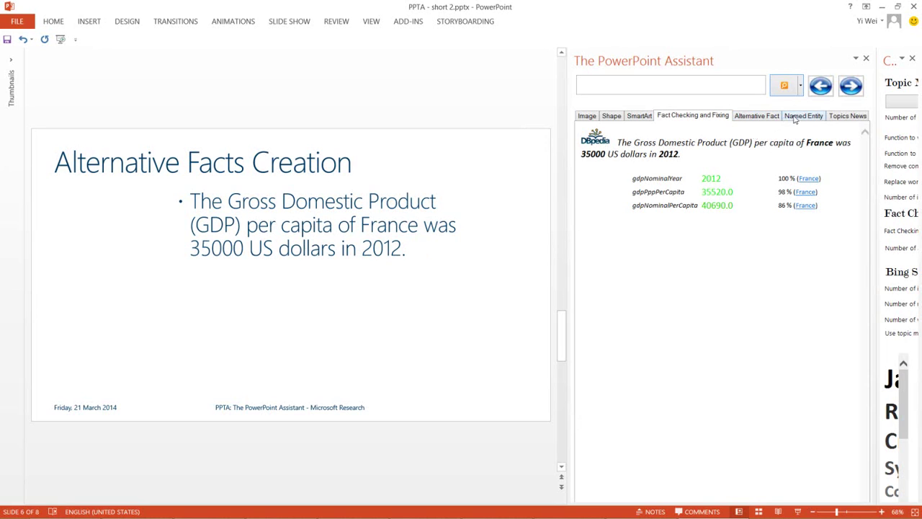
left_click(767, 118)
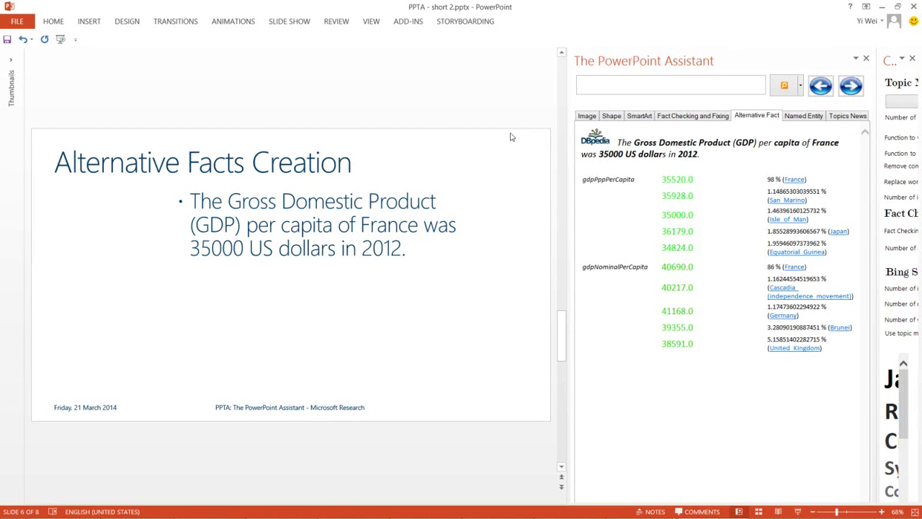
scroll(476, 94, "down", 2)
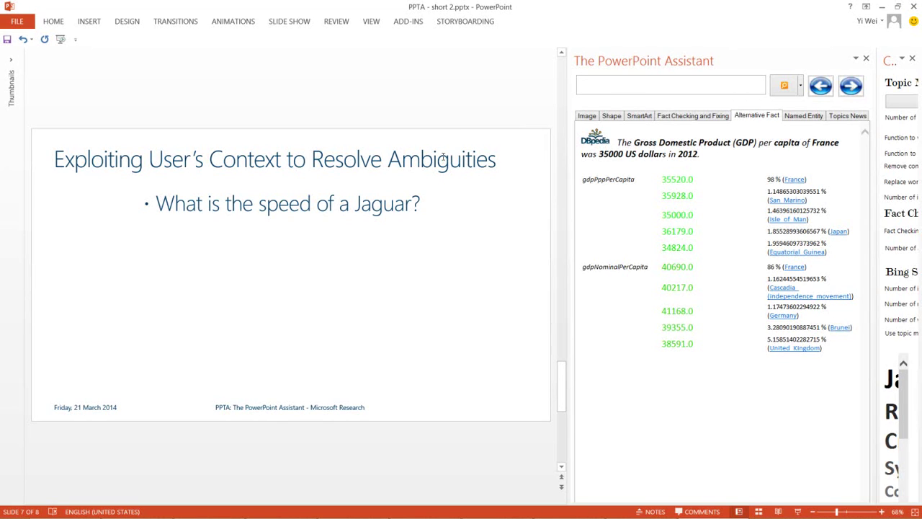
Select 'Jaguar' in the question and view the Assistant's news and image results for it
double_click(382, 205)
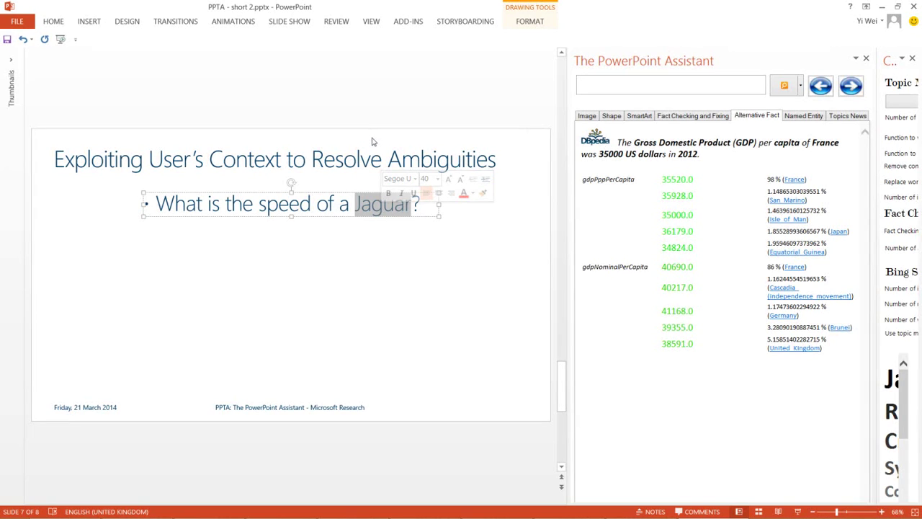
left_click(363, 108)
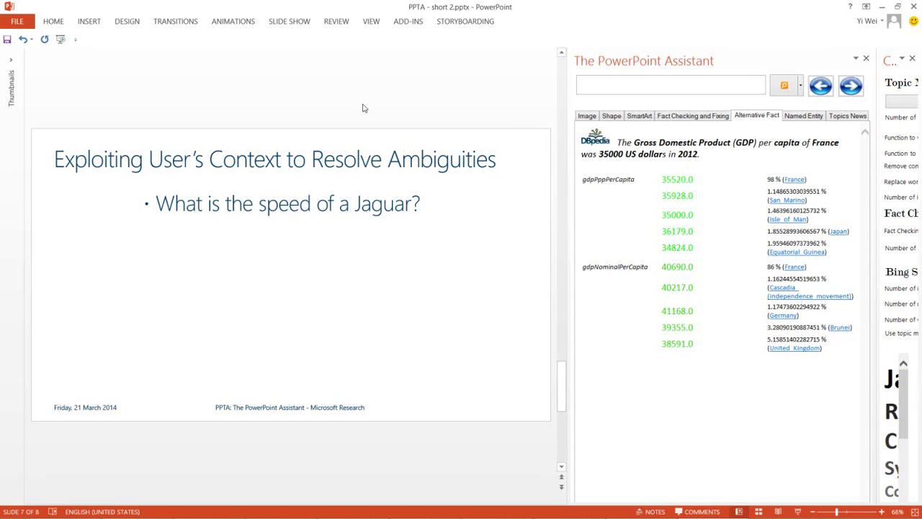
left_click(843, 117)
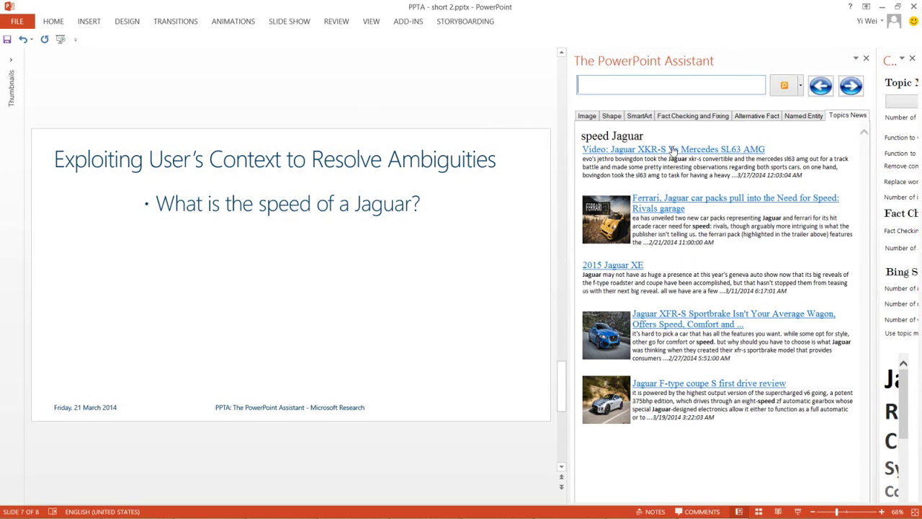
left_click(587, 116)
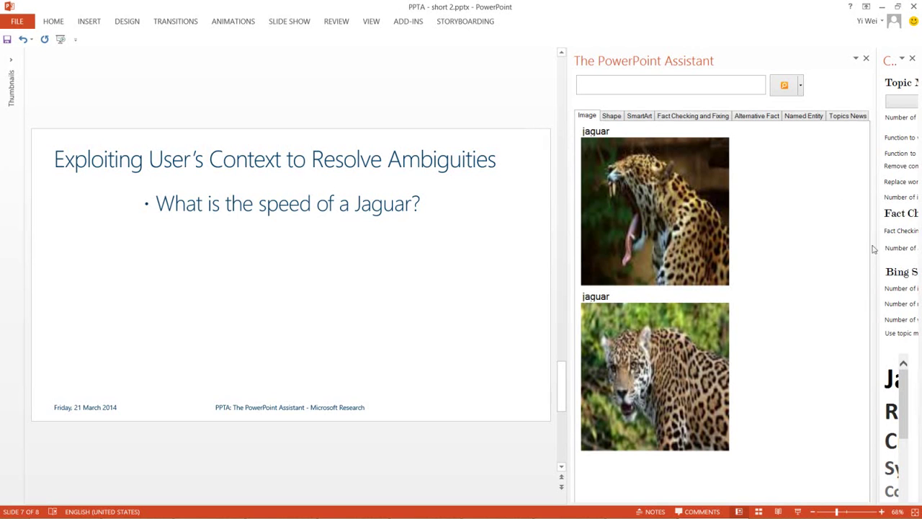
Enable 'Use topic model to retrieve news' and place the first supercomputer photo below the question
left_click_drag(878, 250, 735, 247)
left_click(910, 334)
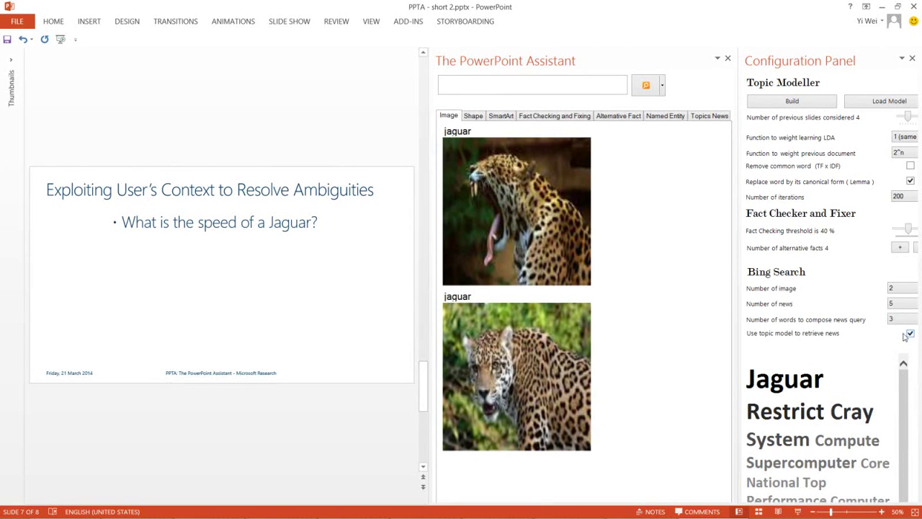
left_click(710, 117)
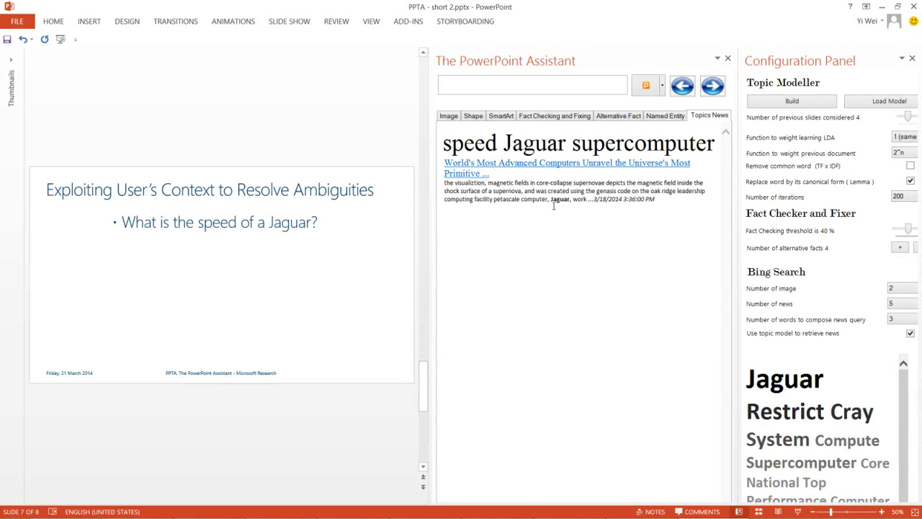
left_click(450, 116)
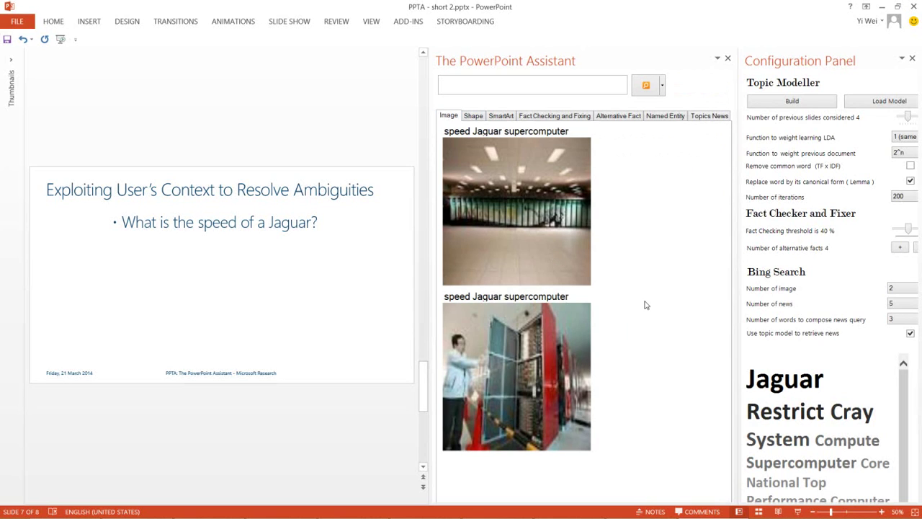
left_click_drag(555, 253, 224, 292)
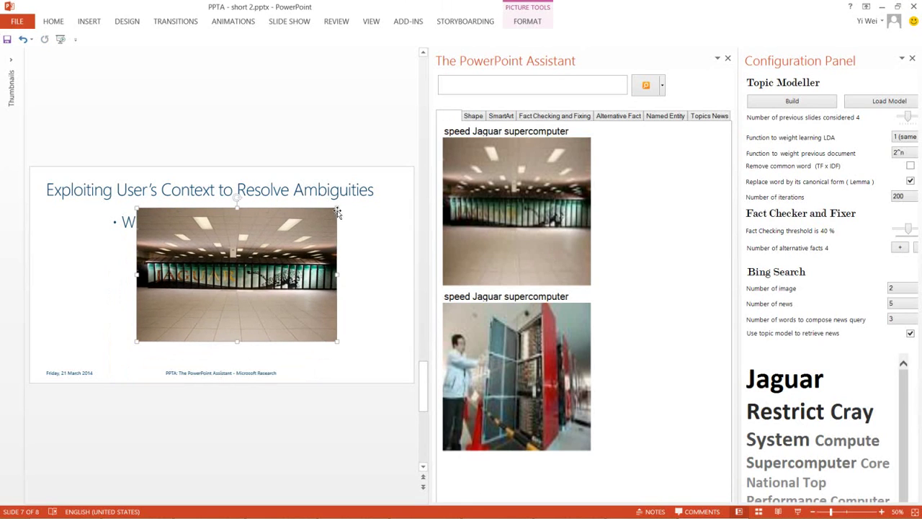